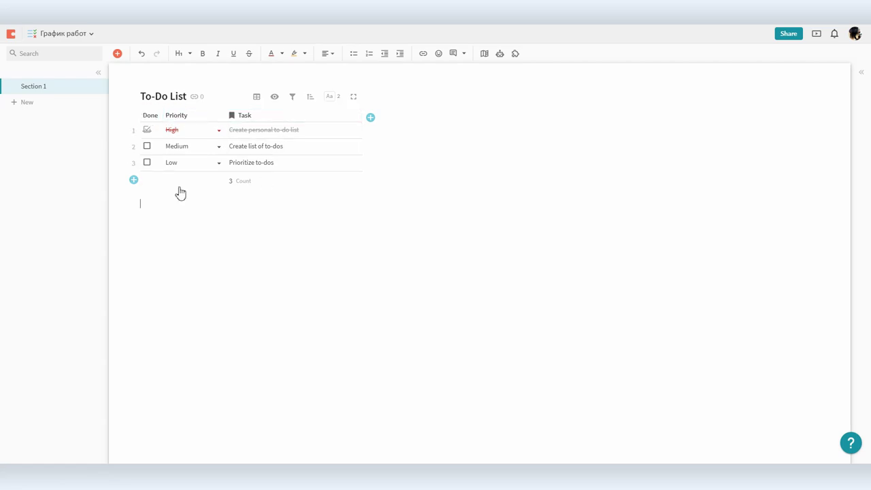
- Add a row to the To-Do List table with the task "Захватить власть" and Low priority
click(134, 181)
click(244, 179)
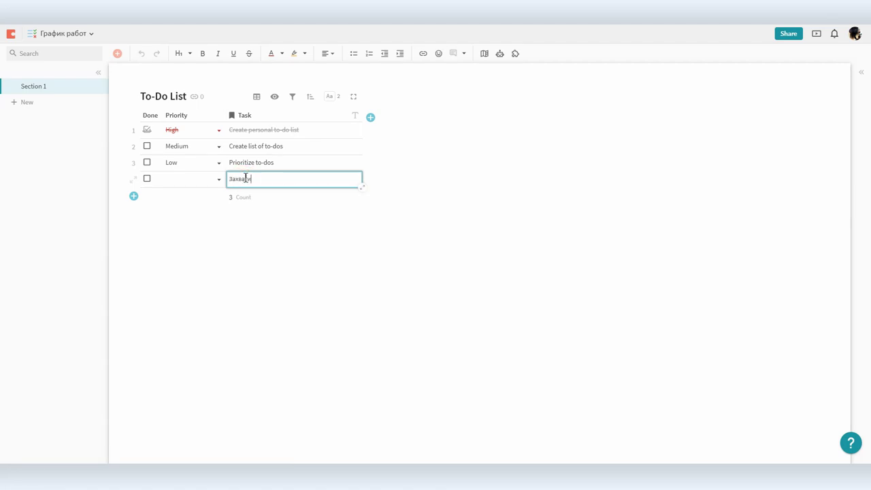
click(194, 182)
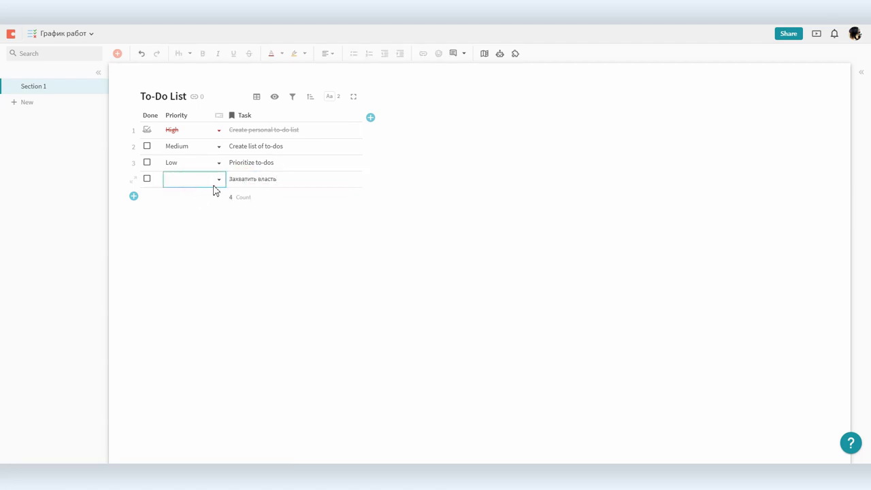
click(214, 185)
click(184, 216)
click(458, 190)
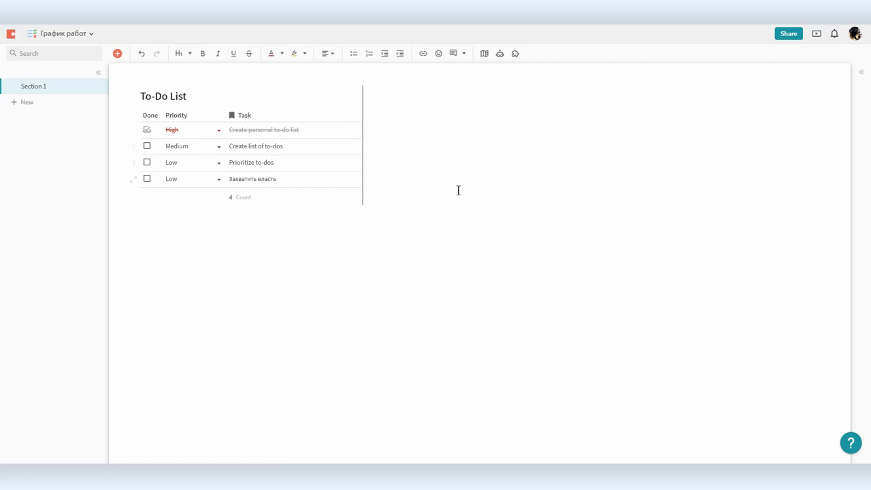
- Mark the "Захватить власть" task as done and clear the mark again
click(146, 180)
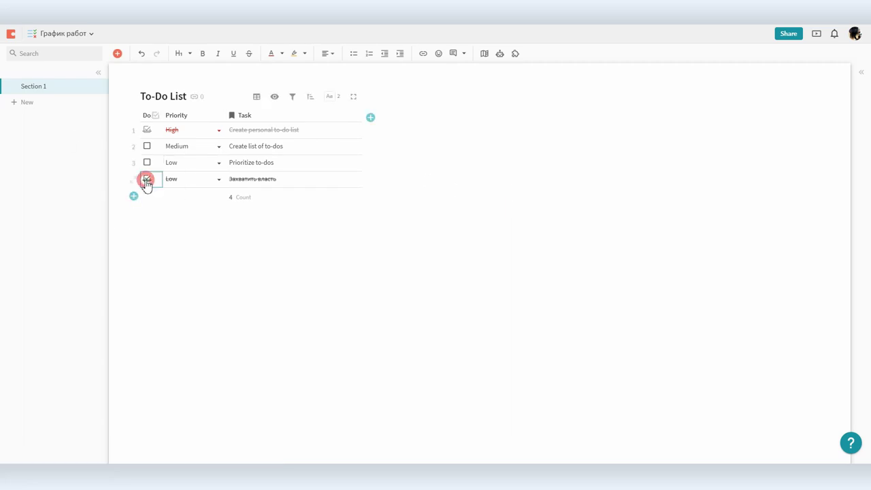
click(147, 180)
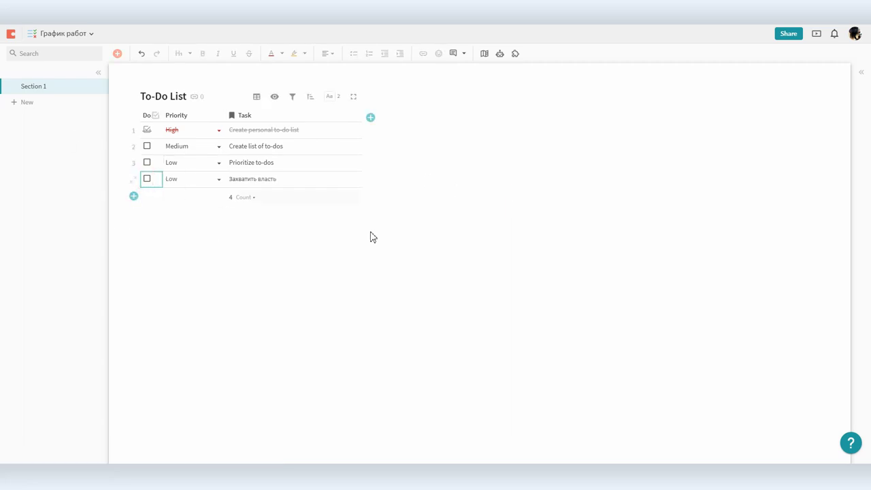
click(434, 265)
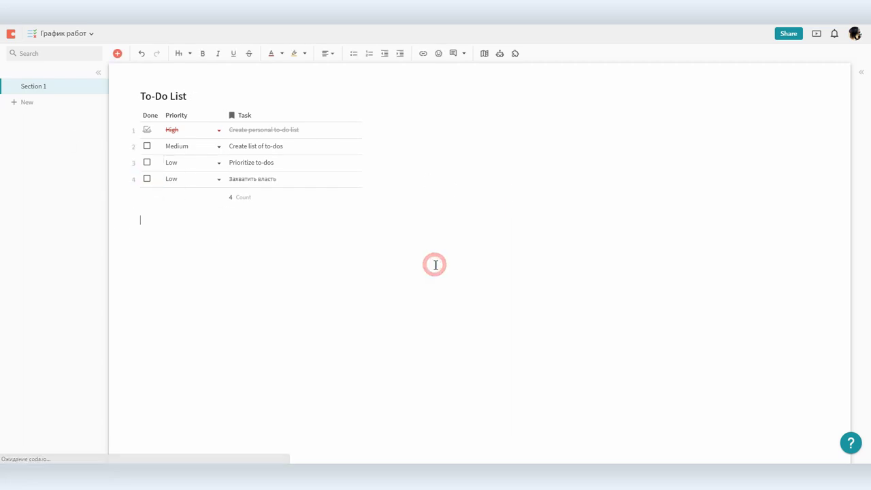
- Insert a new blank table below the To-Do List table
click(117, 53)
mouse_move(140, 96)
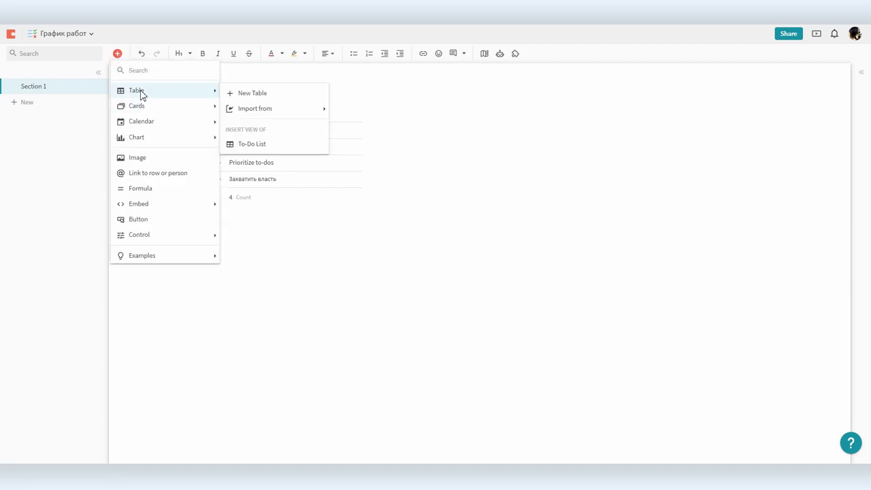
click(254, 94)
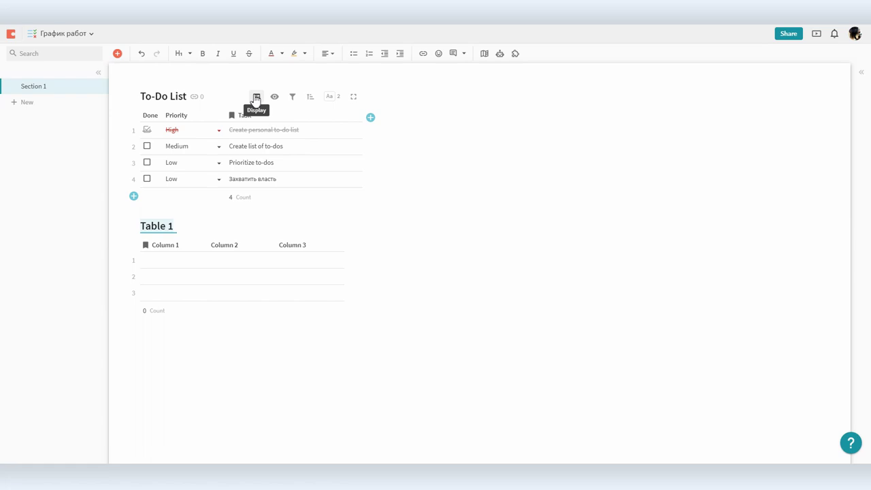
- Rename the first column of Table 1 as Done
right_click(162, 249)
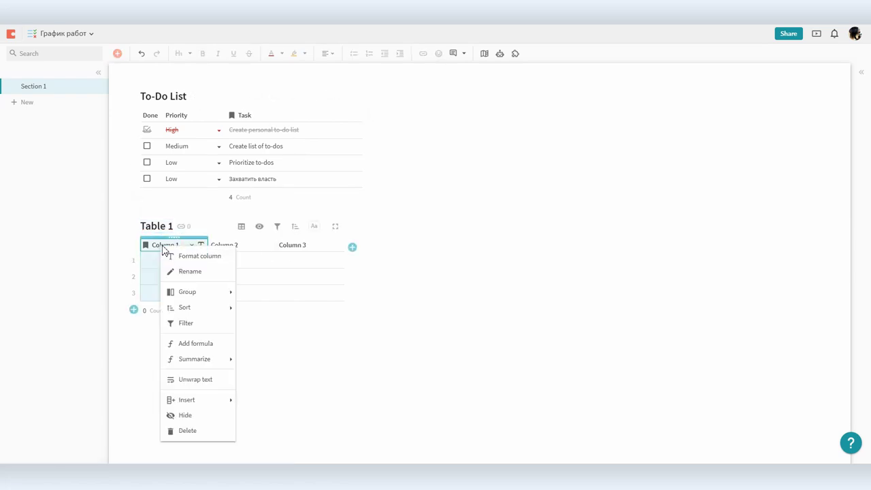
click(190, 272)
text(Done)
click(178, 241)
- Format the Done column of Table 1 as a checkbox column and narrow it, trying out the first row's checkbox
click(192, 246)
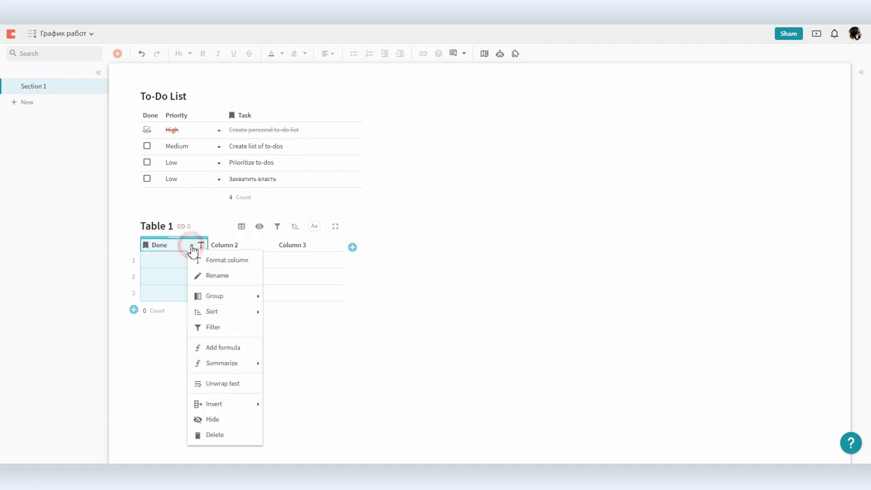
click(217, 261)
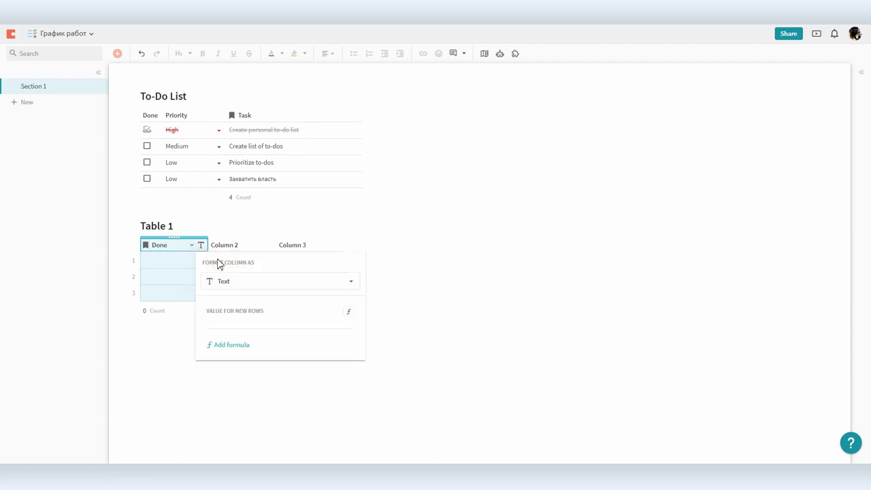
click(248, 280)
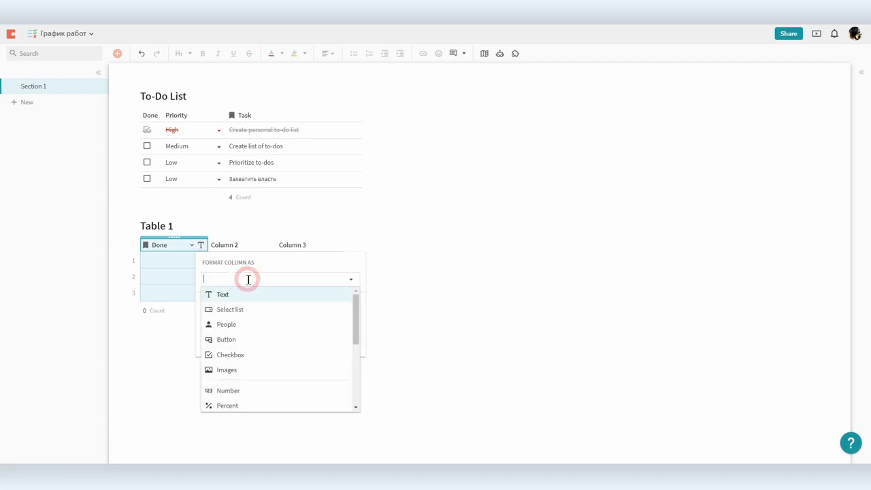
click(237, 356)
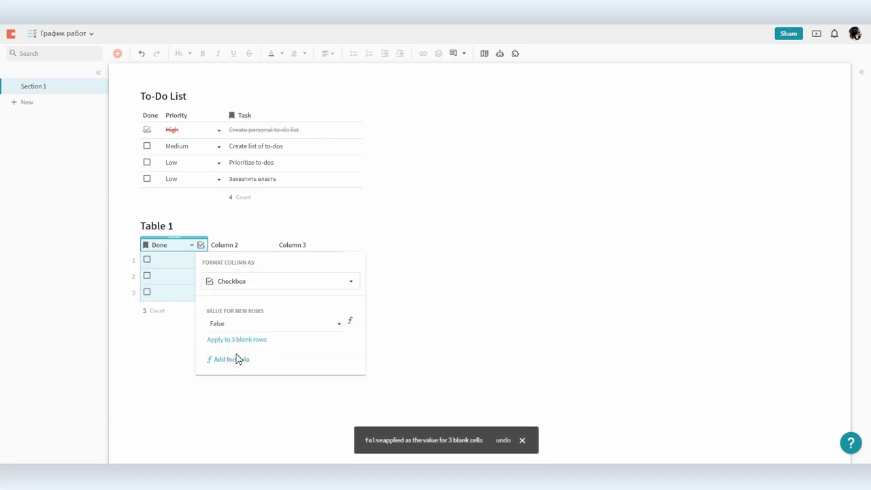
click(219, 226)
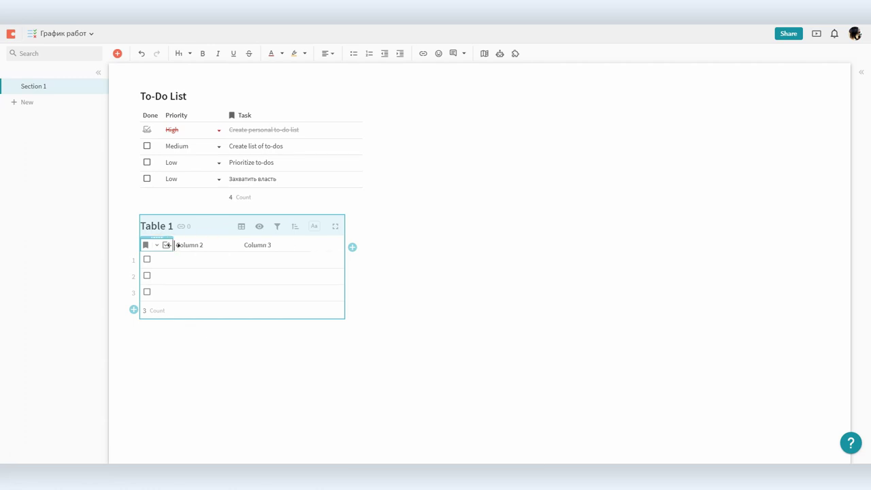
click(145, 334)
click(145, 264)
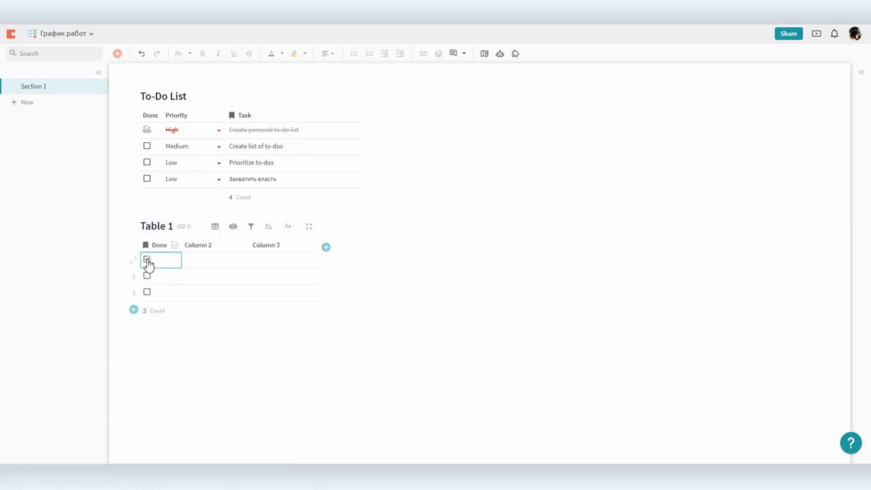
- Format Column 2 of Table 1 as a select list with the options High, Medium, Low
click(235, 247)
click(246, 260)
click(290, 285)
click(272, 310)
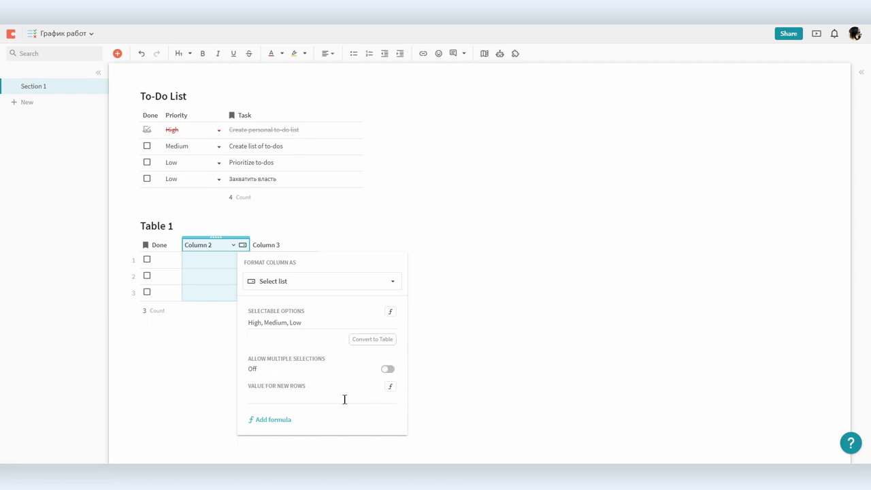
click(269, 396)
click(203, 365)
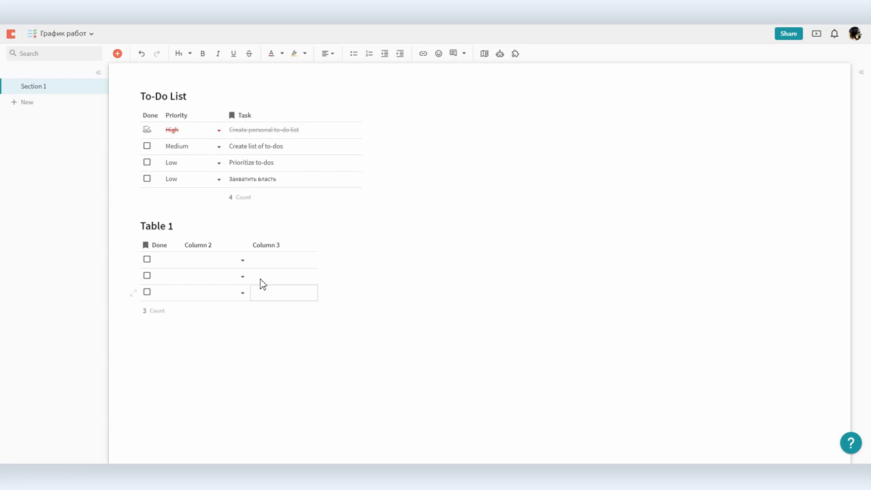
- Set Column 2 to High in row 1 and Low in row 2, and add a fourth row with the value high
click(241, 259)
click(195, 272)
click(211, 277)
click(204, 313)
click(133, 310)
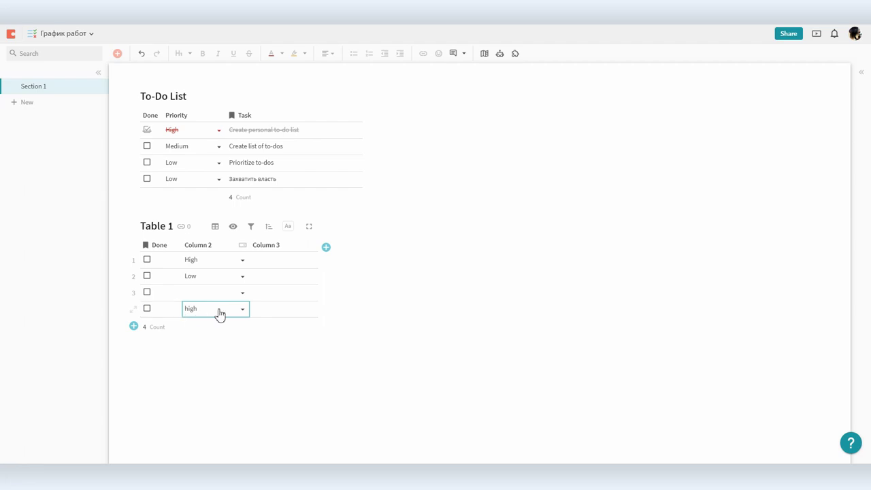
click(148, 276)
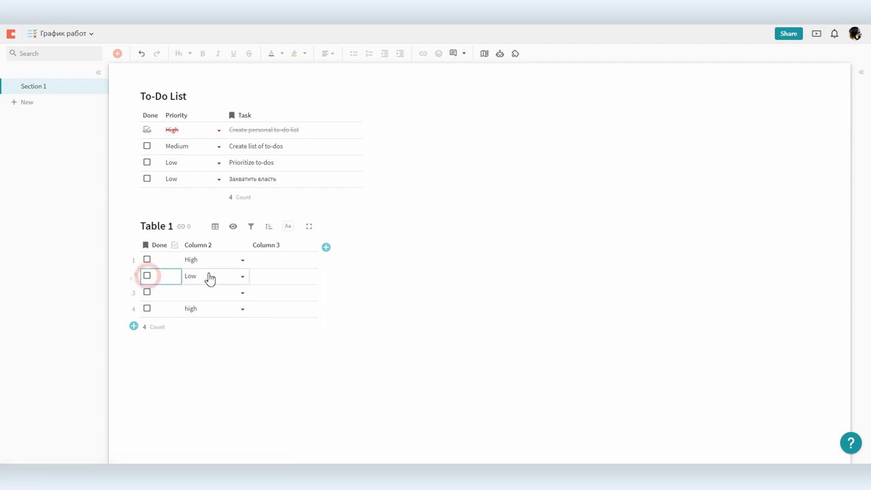
- Rename Column 3 of Table 1 as Tasks
click(261, 276)
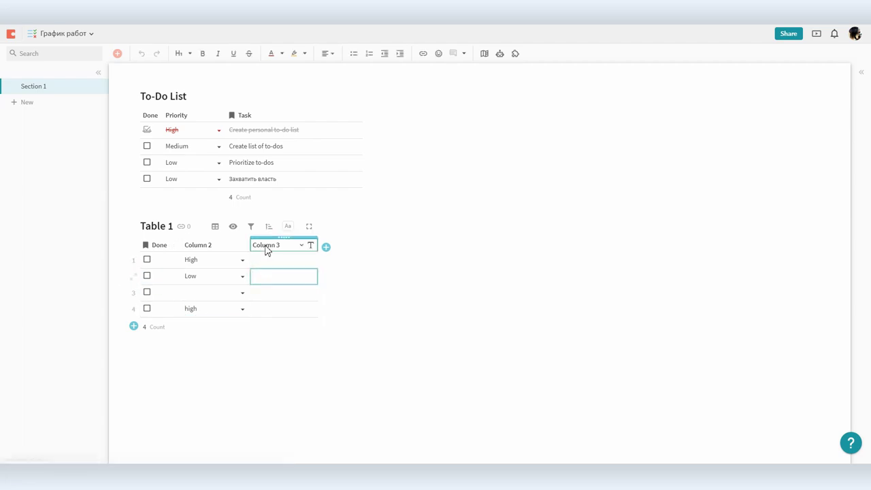
right_click(266, 249)
click(295, 271)
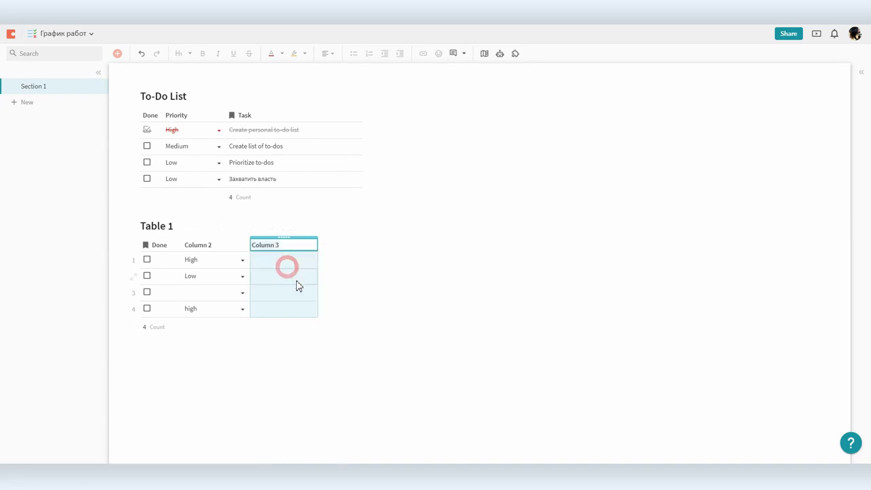
text(Tasks)
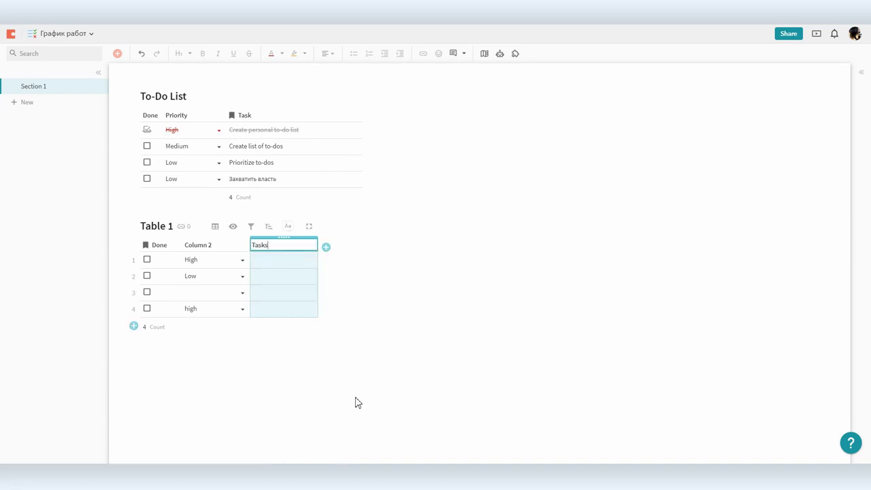
click(329, 395)
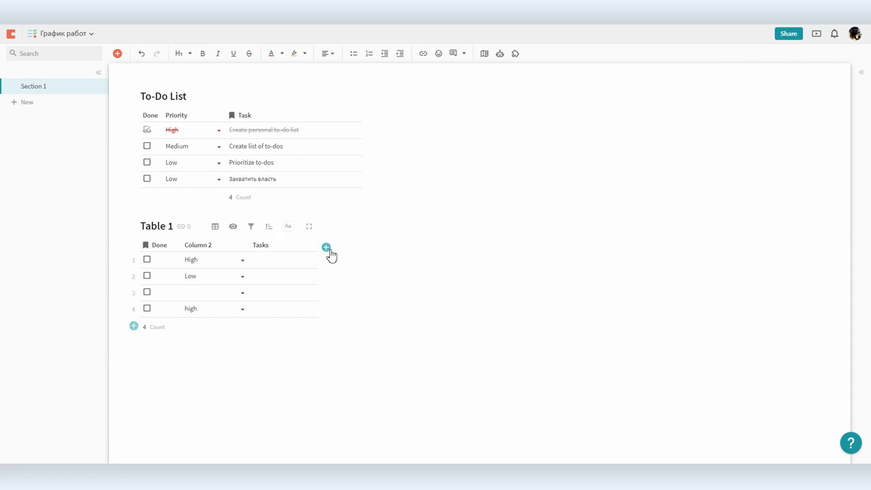
- Add a People column to Table 1 and assign the available person to the first row
click(326, 248)
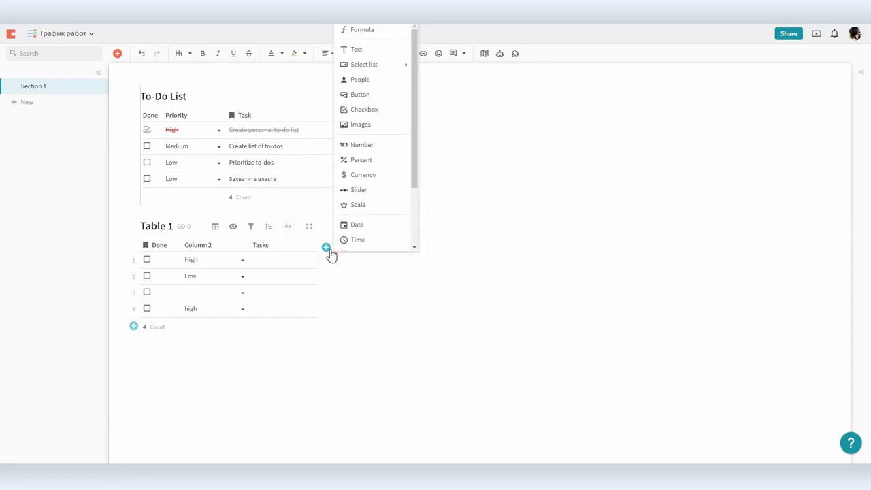
click(360, 81)
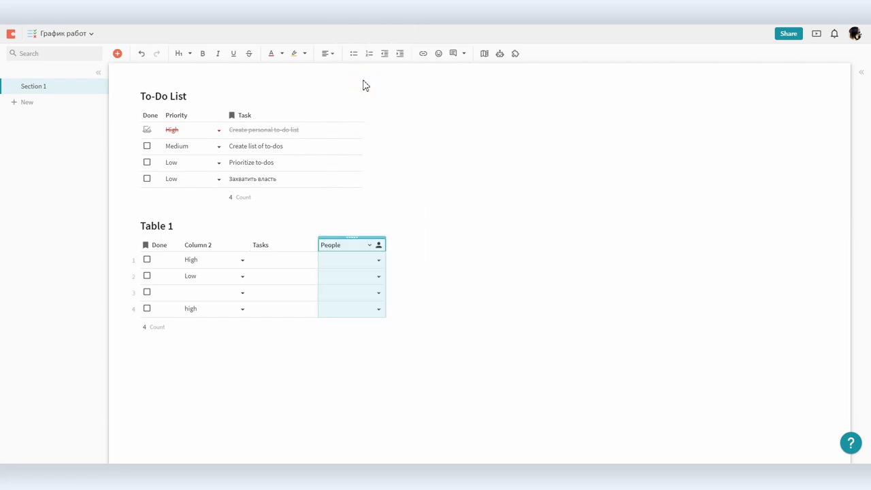
click(436, 275)
click(378, 260)
click(359, 274)
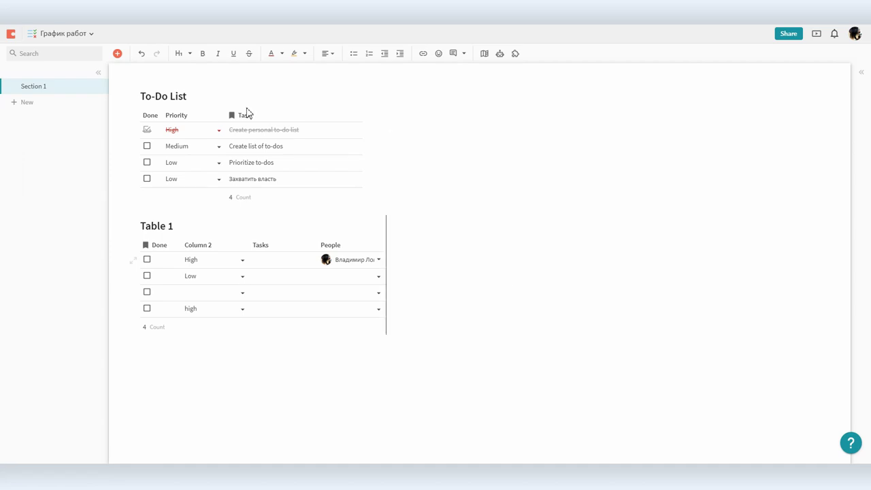
- Rename Section 1 as "Необходимо сделать"
right_click(56, 88)
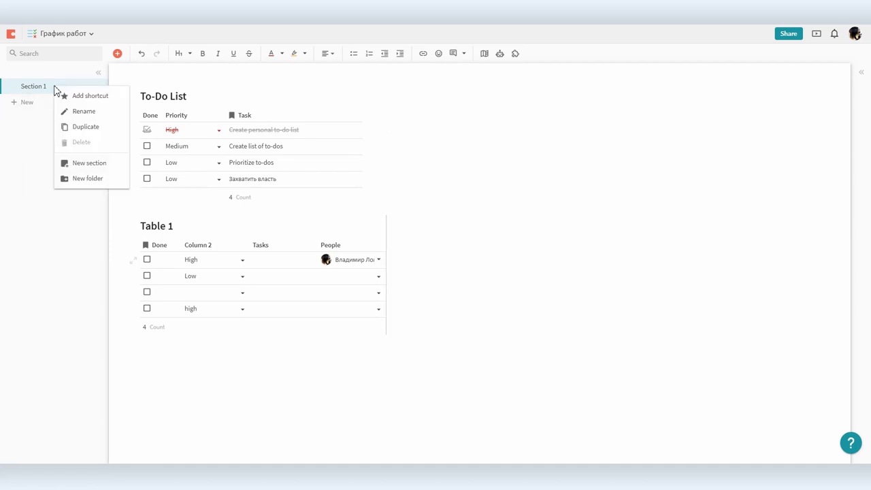
click(83, 113)
text(Ytj)
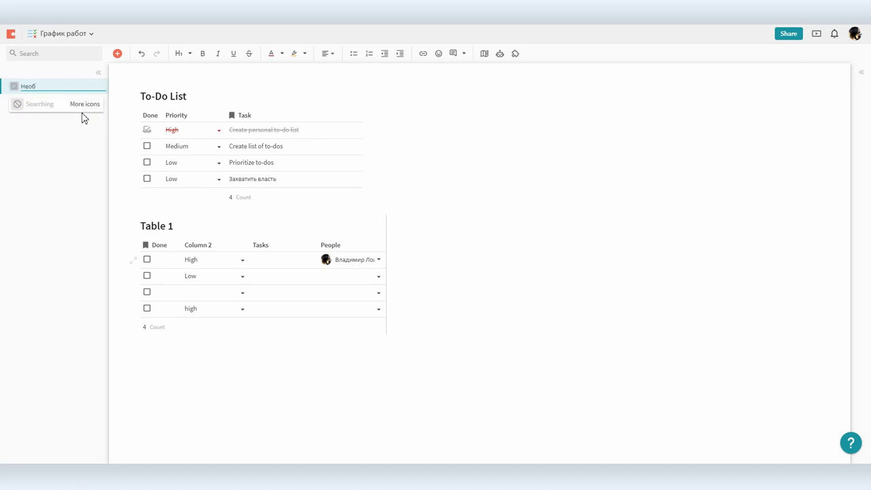
click(73, 135)
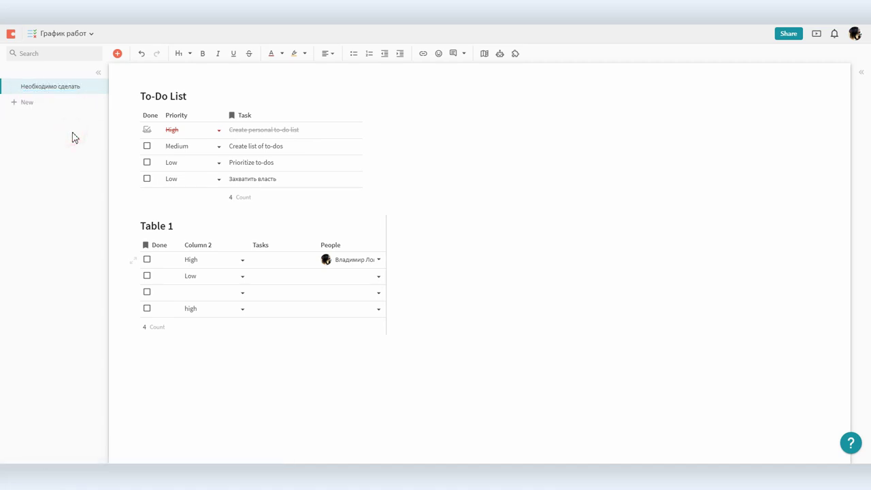
- Create a new section and fill it with the Team Tasks template
click(28, 103)
click(35, 121)
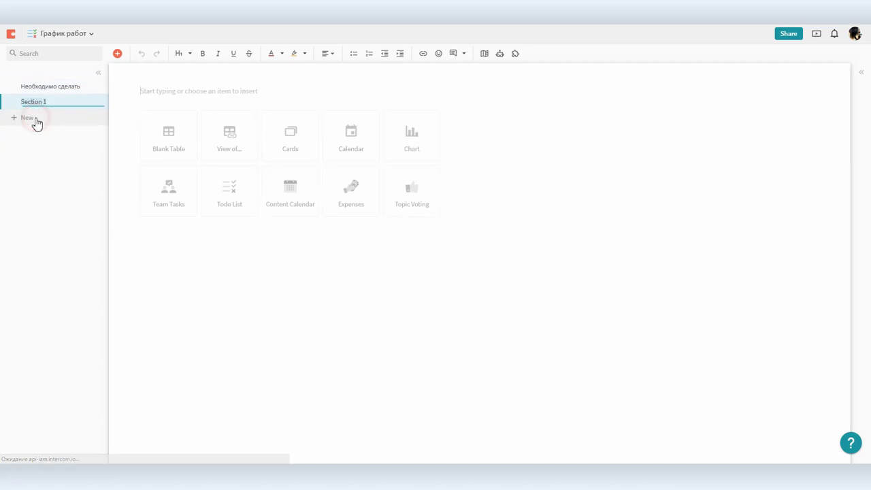
click(170, 183)
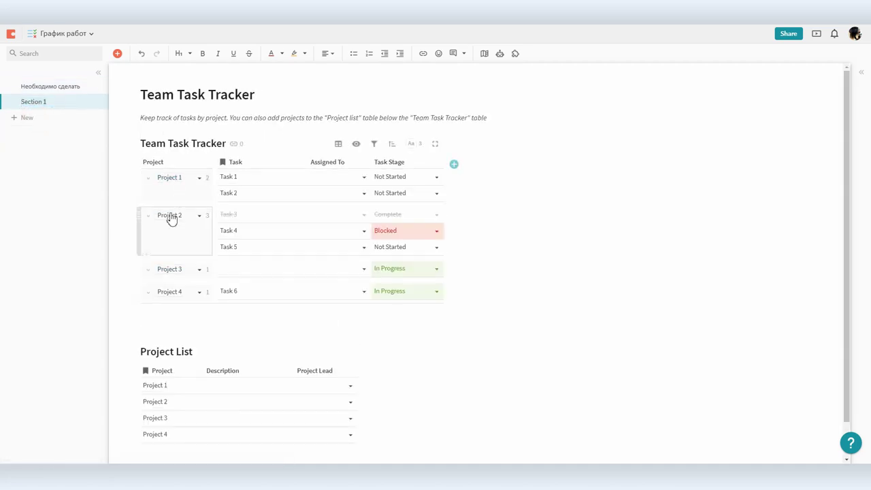
click(174, 271)
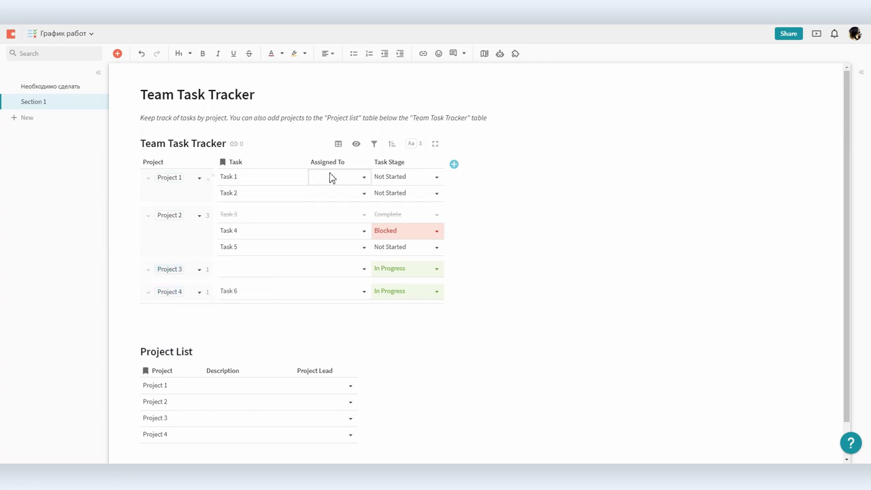
- Assign the available person to Task 1 in the Team Task Tracker and set its stage to In Progress
click(361, 178)
click(350, 189)
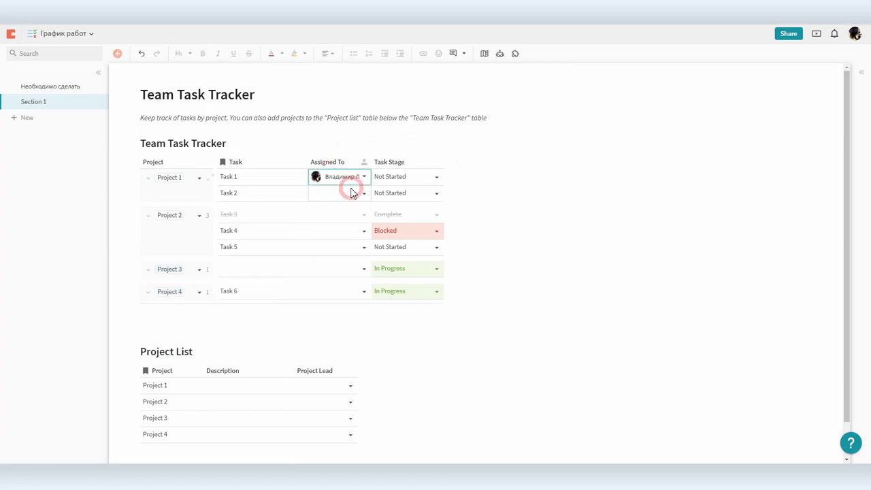
click(432, 178)
click(391, 216)
click(438, 176)
click(397, 202)
- Rename Task 1 of Project 1 as "Залить каток"
click(244, 176)
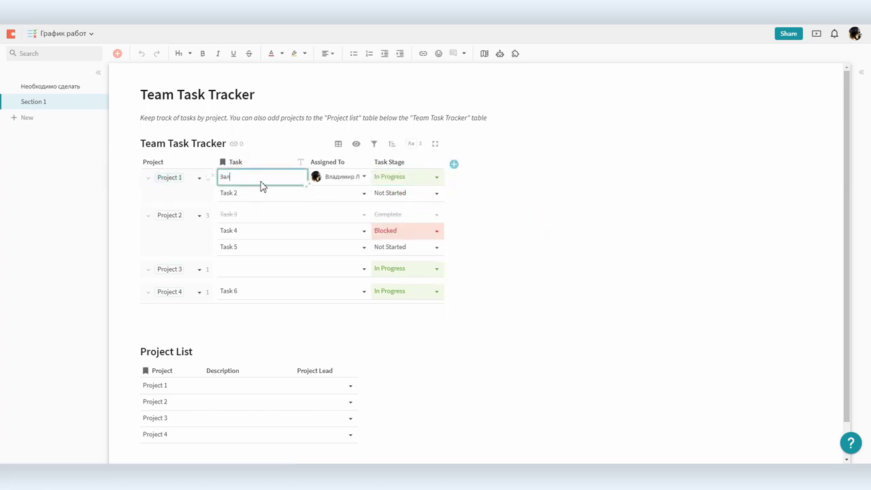
click(610, 293)
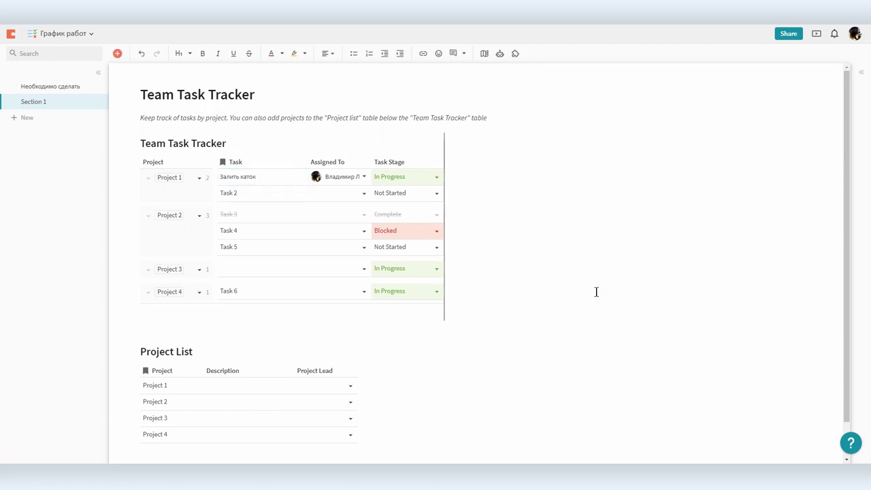
- Rename Project 1 in the Project List table as "Благоустройство территории"
scroll(583, 290, down, 1)
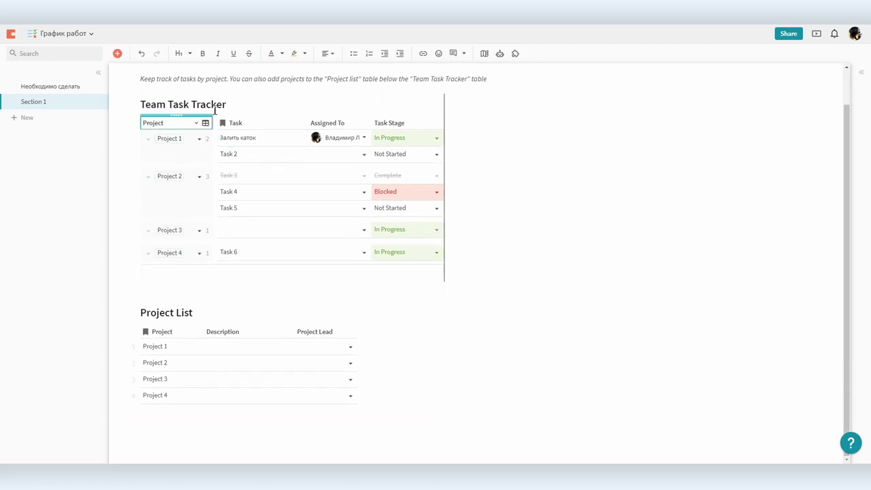
click(156, 346)
click(177, 349)
text(Благоустройство территории)
click(220, 348)
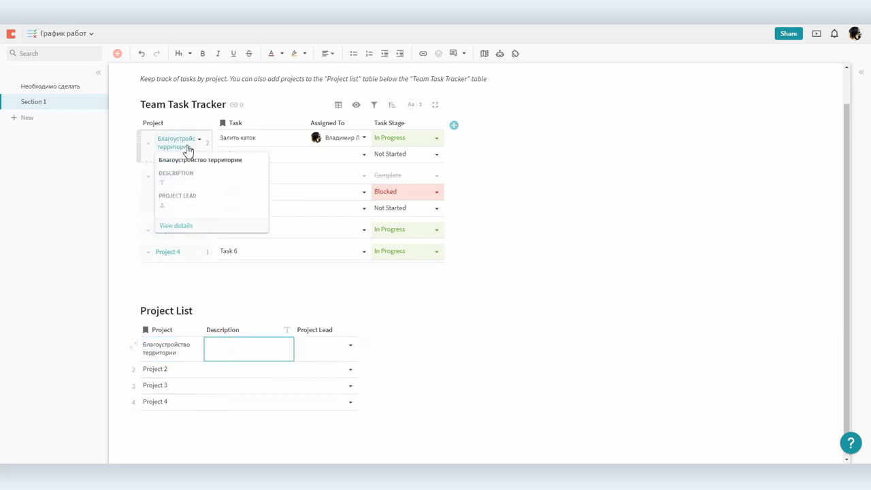
- Give the first Project List entry the description "Всякие красивые штуки сделать" and assign the available person as its project lead
click(241, 347)
text(Всякие красивые штуки сделать)
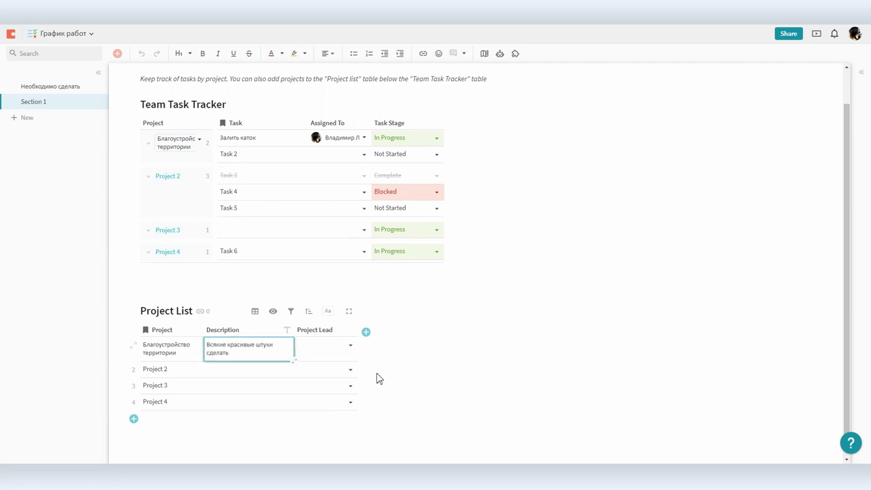
click(351, 345)
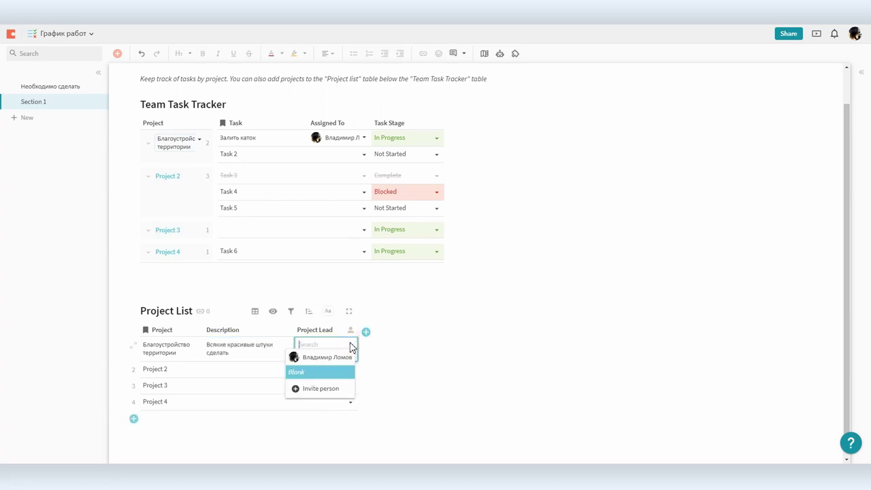
click(324, 358)
click(472, 362)
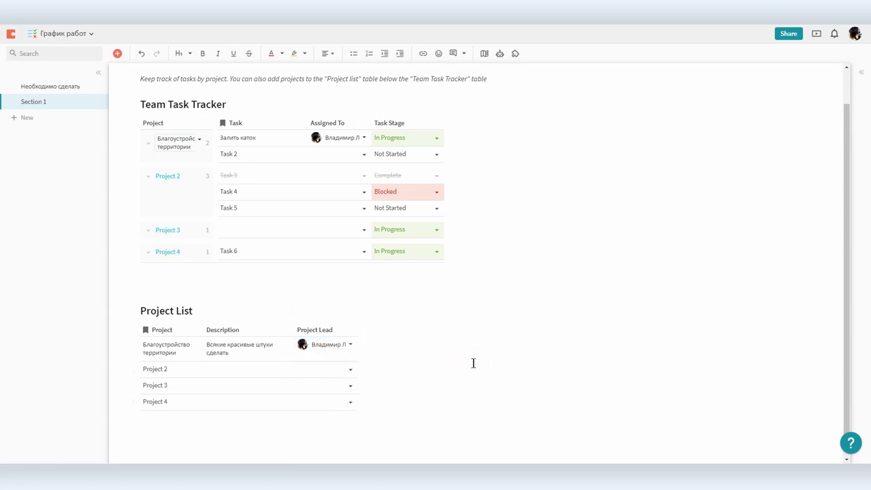
scroll(161, 360, down, 1)
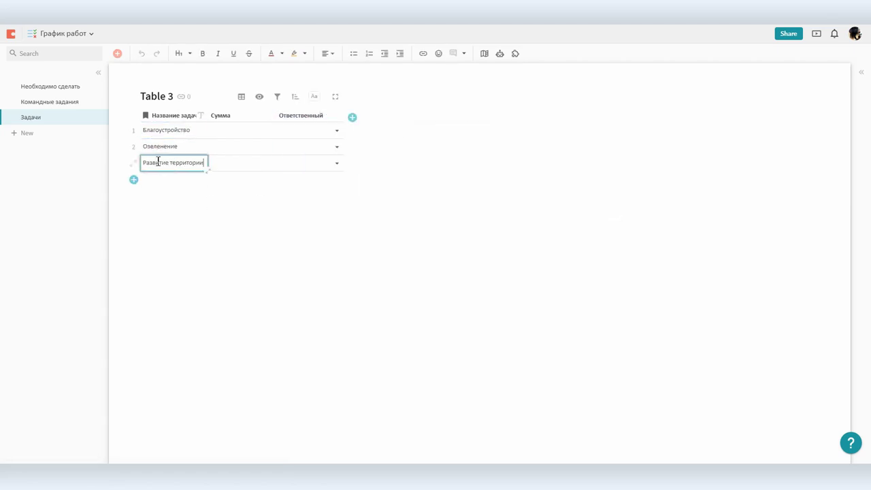
- Fill the Сумма column of Table 3 with 300, 500, 700 and 11000000 for its four tasks
click(238, 145)
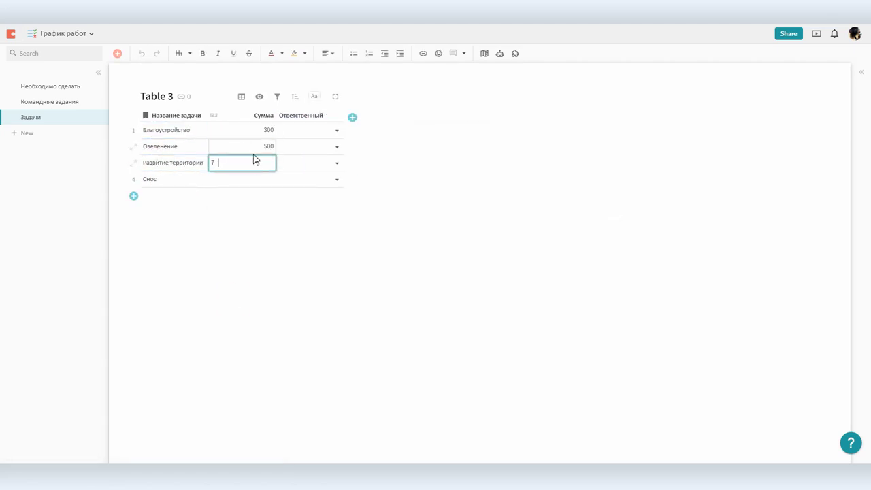
text(00)
click(247, 179)
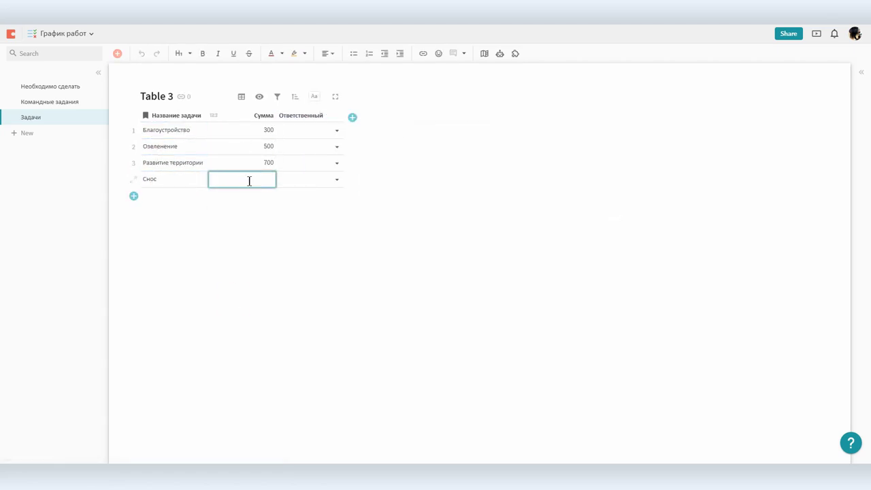
text(11000000)
click(251, 208)
- Format the Project column of Table 2 in the Командные задания section as Lookup from table
click(48, 102)
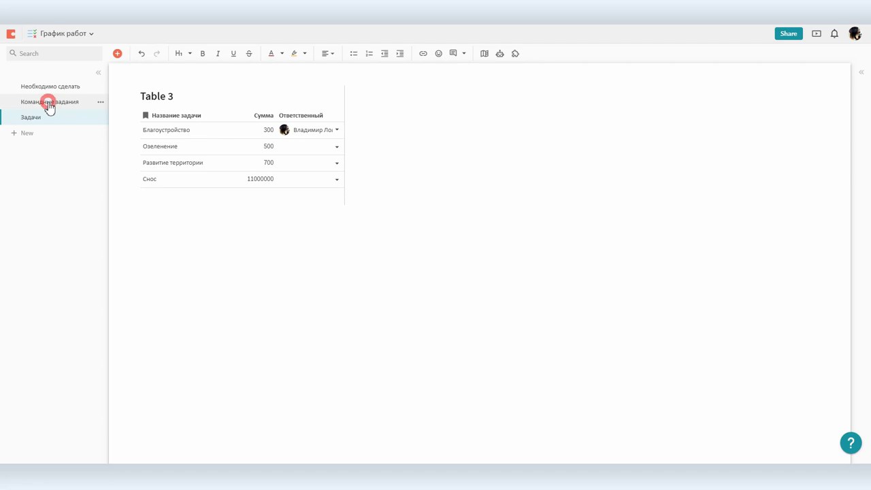
scroll(281, 262, down, 3)
click(191, 254)
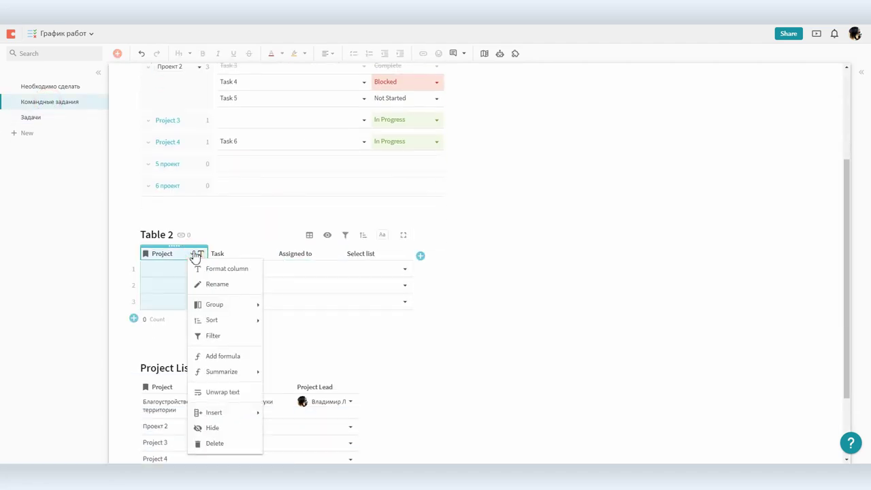
click(210, 269)
click(226, 290)
scroll(247, 346, down, 5)
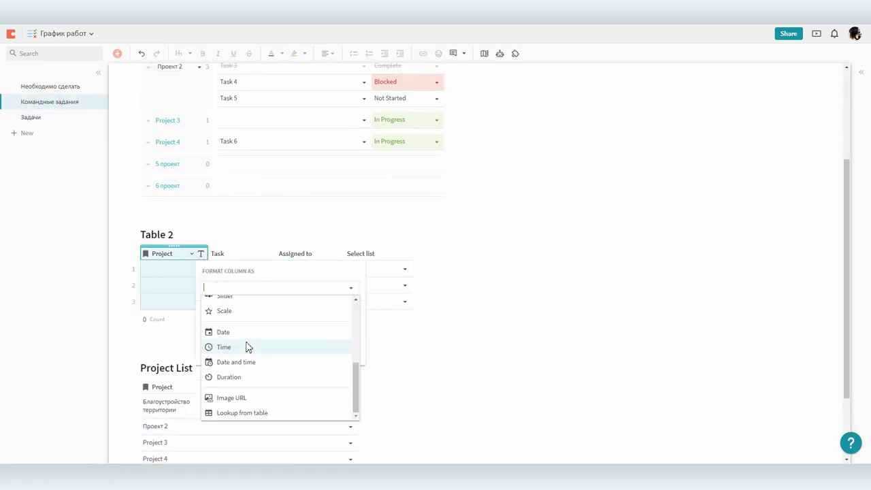
click(234, 414)
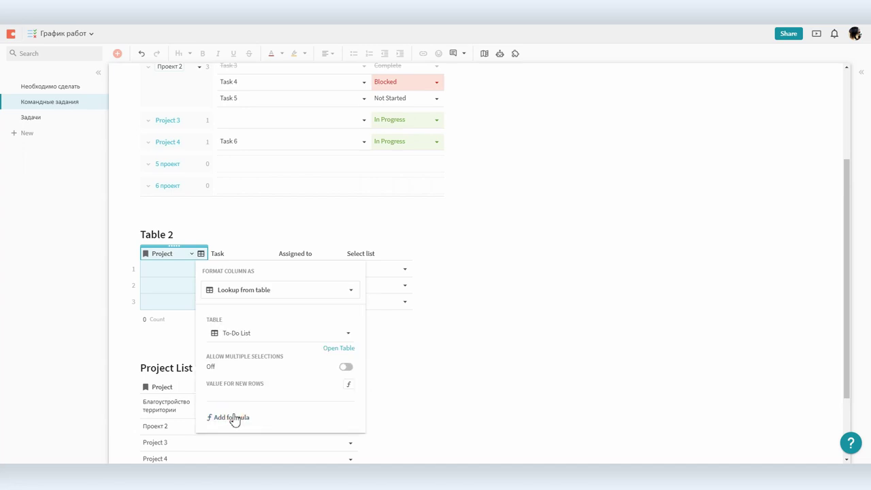
click(238, 328)
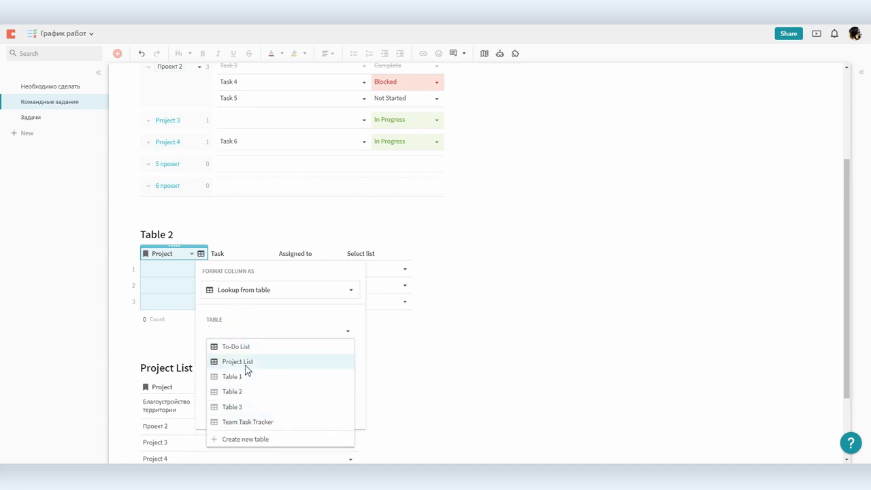
click(523, 383)
- Rename Table 3 as "Задачи" and set it as the source table of Table 2's Project lookup column
click(30, 117)
text(Задачи)
click(49, 101)
click(192, 205)
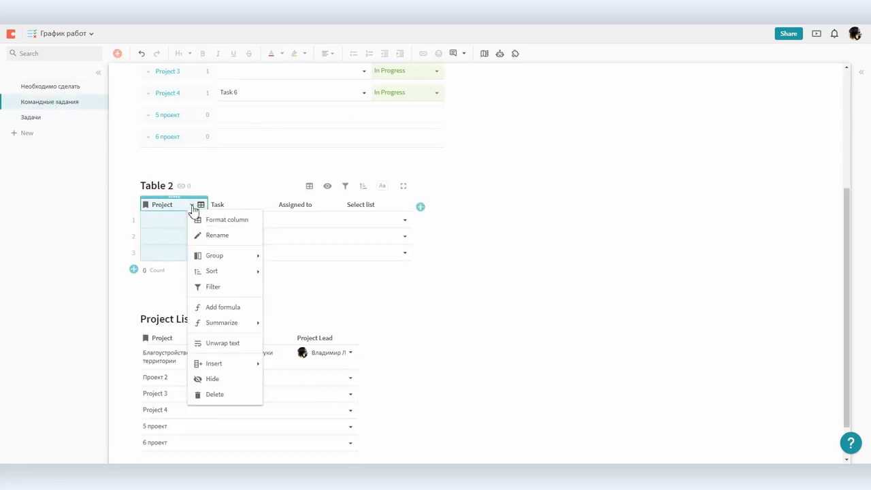
click(227, 219)
click(255, 285)
click(243, 375)
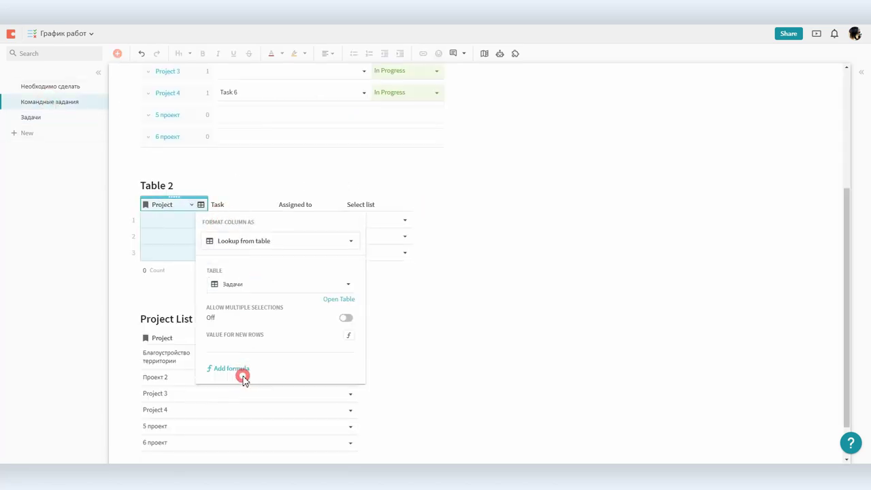
click(497, 340)
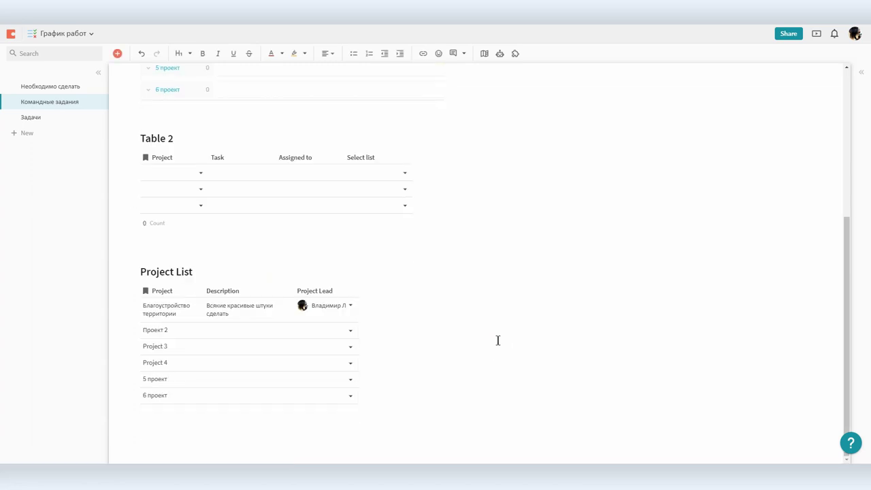
click(202, 177)
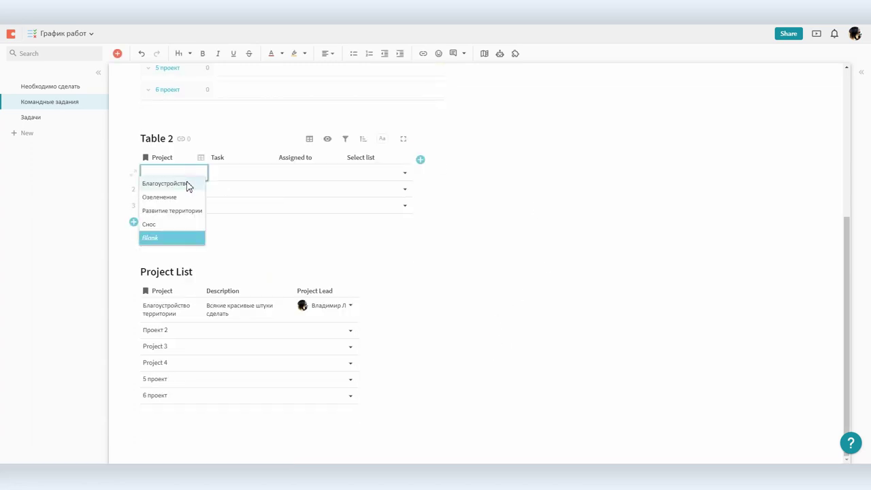
click(452, 251)
- Group Table 2 by its Project column along the left
click(171, 161)
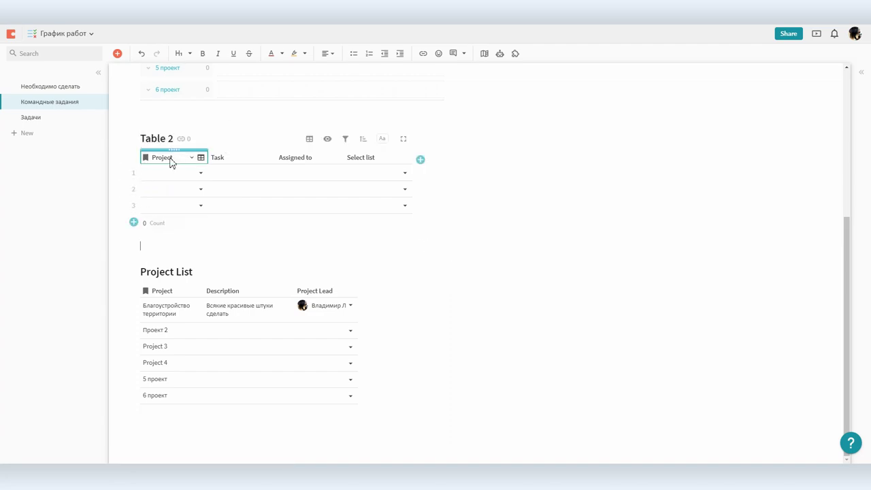
right_click(171, 161)
mouse_move(204, 205)
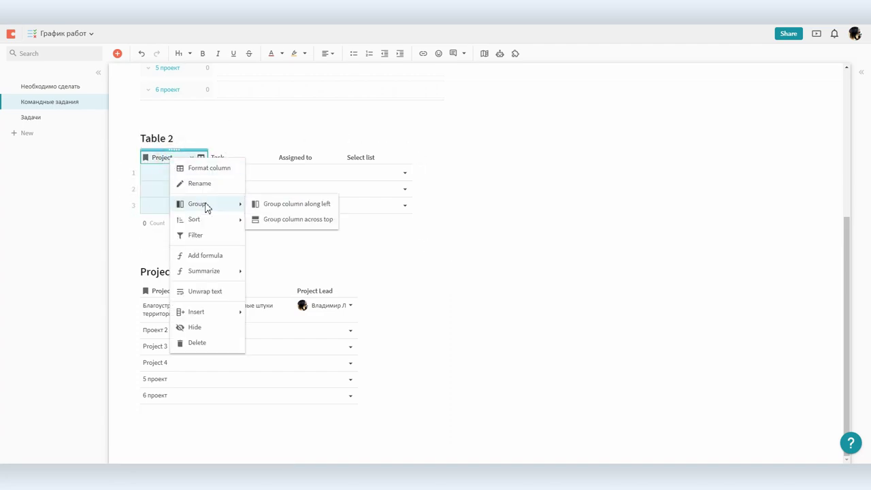
click(278, 204)
- Arrange Table 2's project groups in the order of the Задачи table and show all groups, including empty ones
right_click(162, 162)
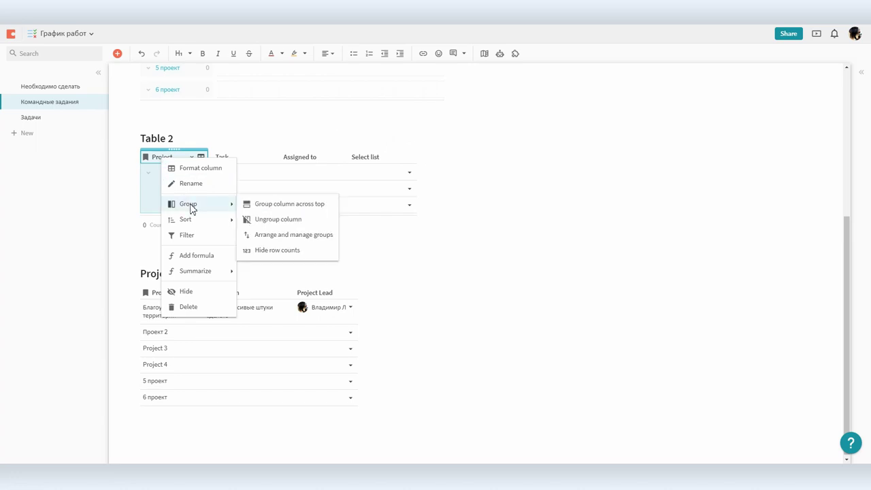
click(267, 235)
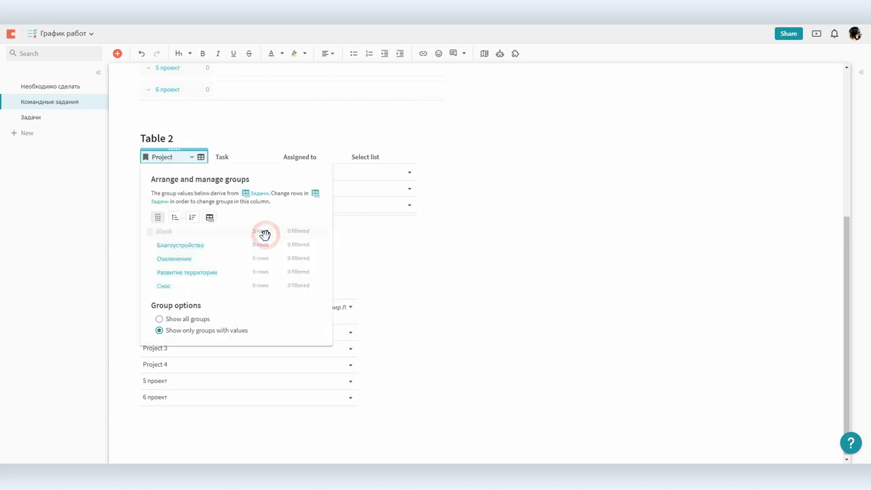
click(210, 219)
click(483, 259)
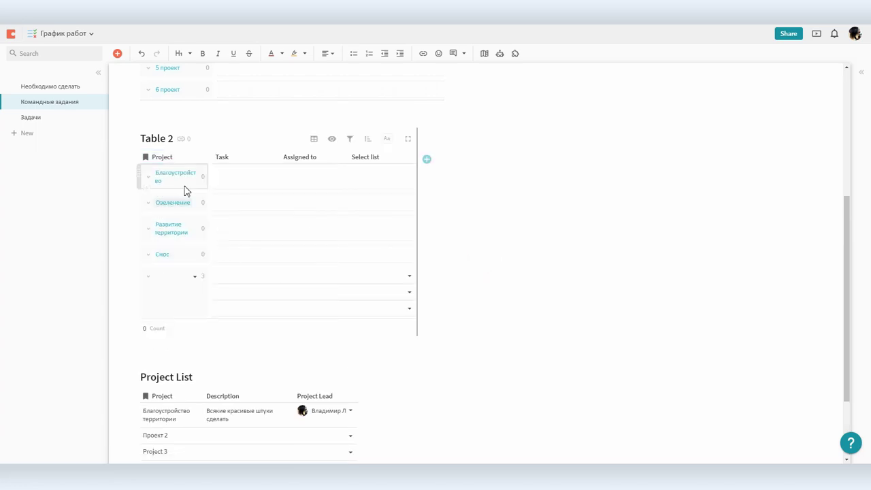
- Clear the blank project group from Table 2 and enter the task "Разбить цветники" under Благоустройство
drag(138, 285, 178, 179)
click(227, 178)
text(Разбить цветники)
key(Tab)
- Insert a row above "Разбить цветники" in Table 2 and enter "Украсить" as its task
right_click(266, 176)
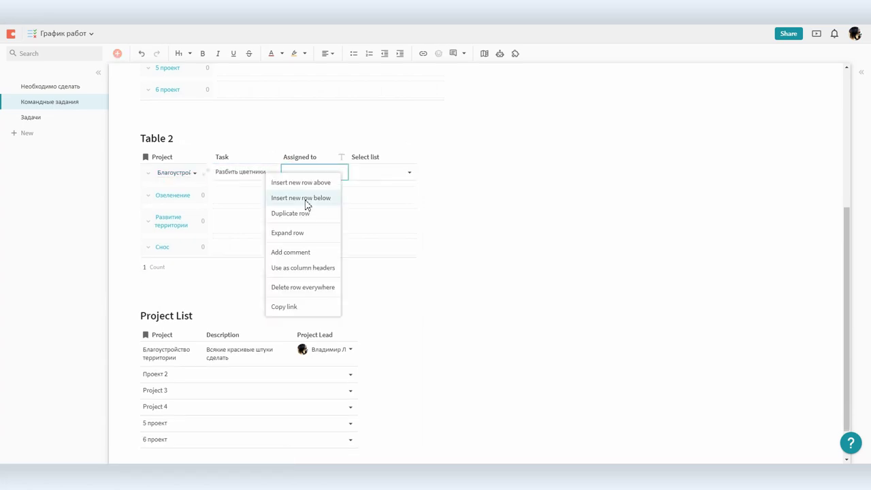
click(306, 183)
click(243, 170)
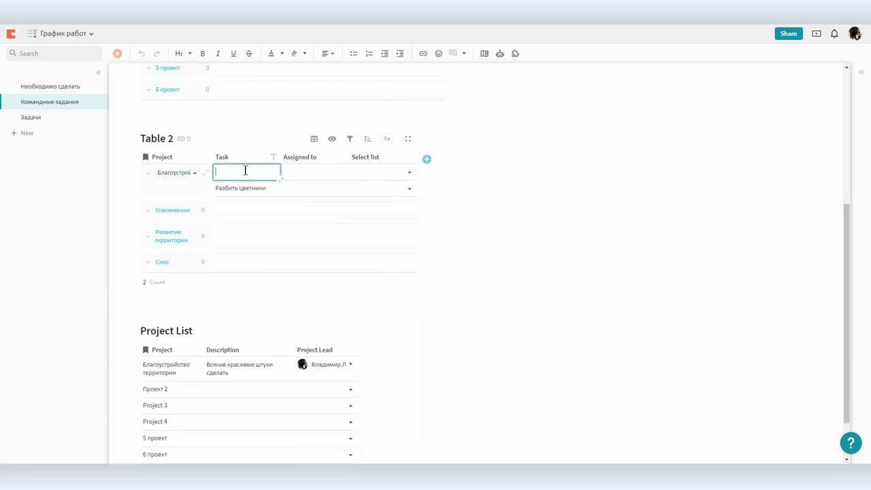
click(549, 175)
- Format Table 2's Assigned to column as People and assign the available person to the "Украсить" task
click(303, 173)
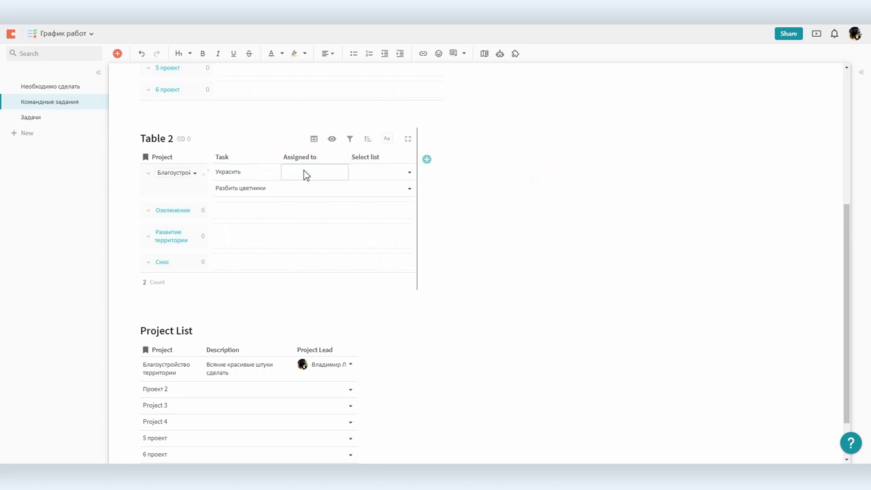
click(340, 170)
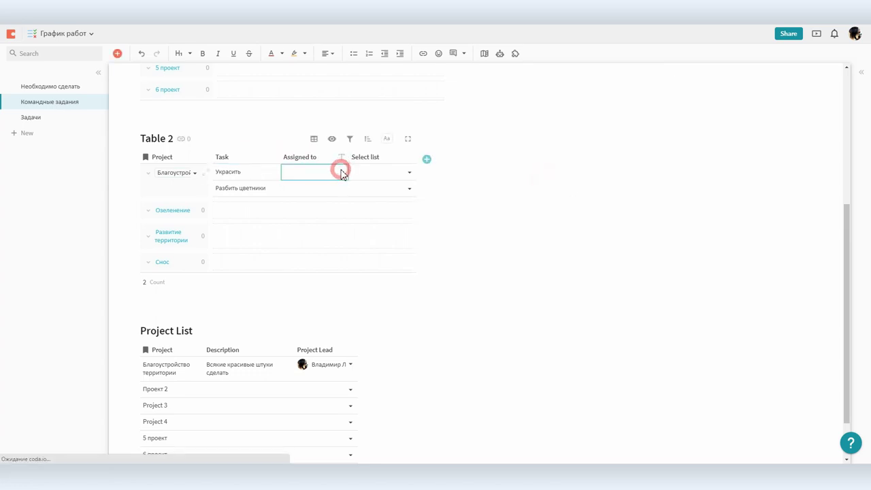
click(306, 158)
click(341, 158)
click(356, 189)
click(376, 236)
click(302, 170)
click(313, 183)
- Format Table 2's Select list column as Date and set the "Украсить" task's date to 5/30/2019
click(367, 156)
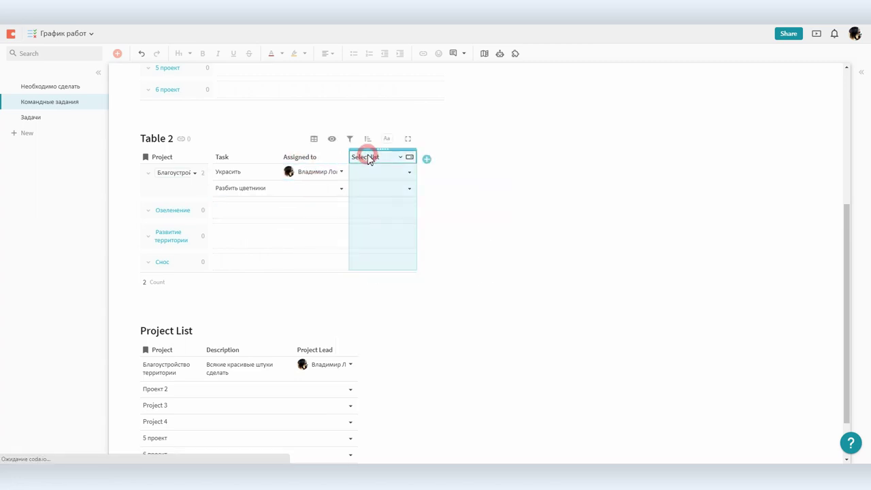
click(407, 159)
click(429, 172)
click(487, 191)
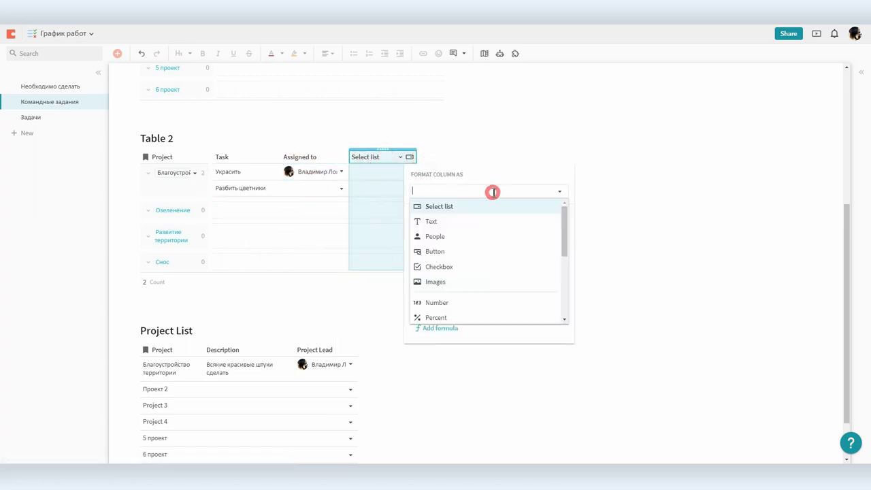
scroll(474, 280, down, 3)
click(451, 248)
click(367, 278)
click(381, 171)
click(420, 274)
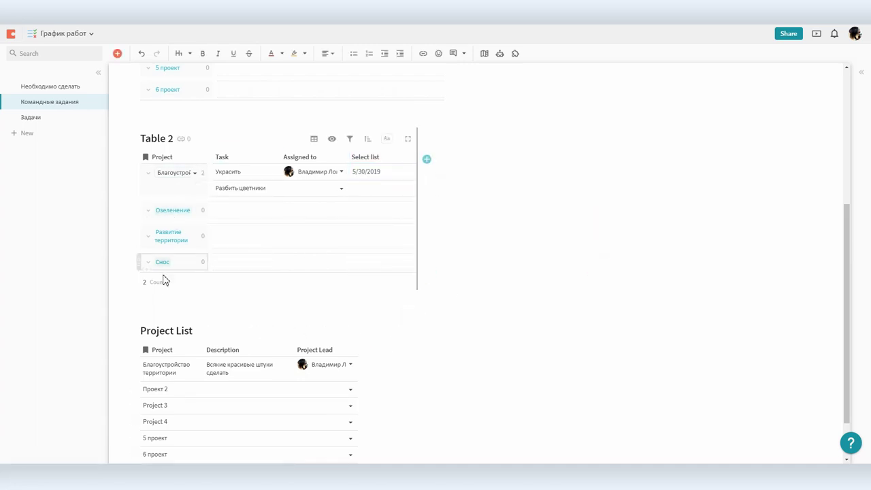
- Add a row named "Благоустройство" with the amount 90000 to the Задачи table and check its group in Table 2
click(31, 119)
click(132, 198)
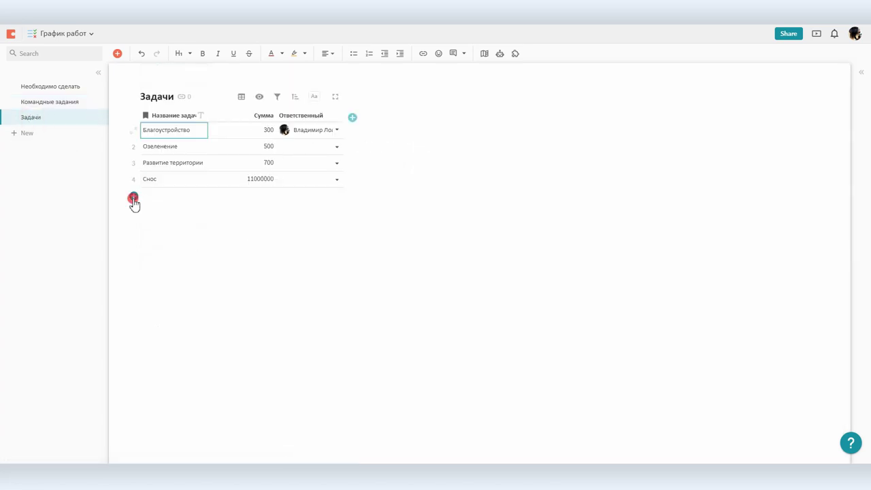
click(161, 197)
text(Благоустройство)
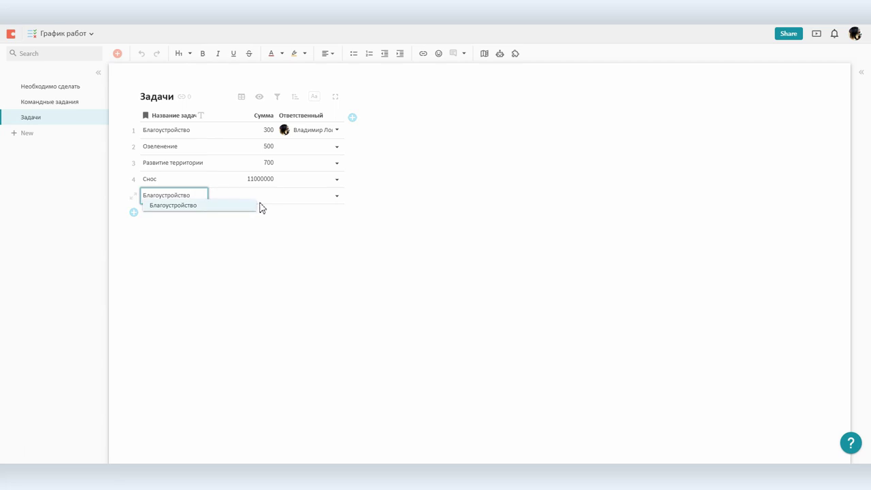
click(258, 194)
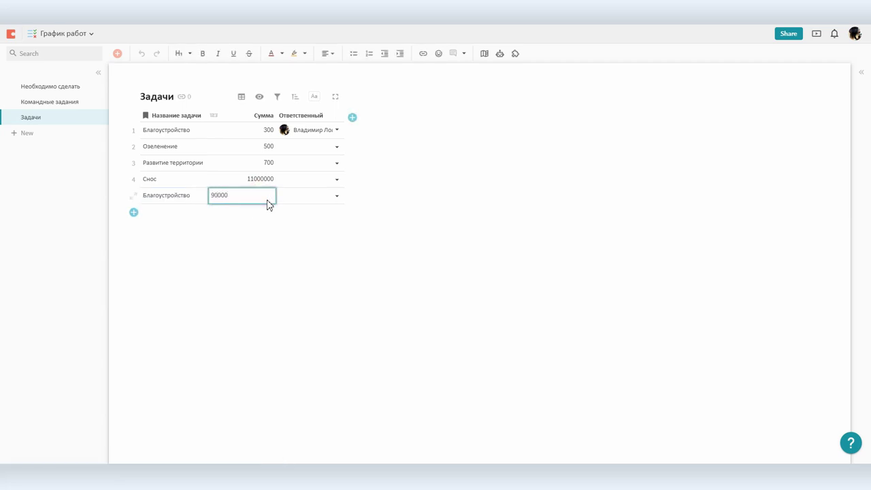
text(90000)
click(323, 224)
click(36, 108)
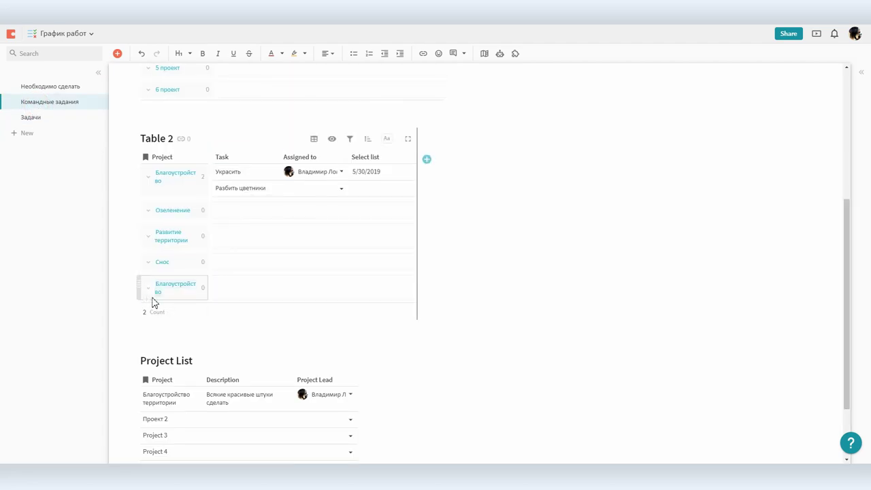
mouse_move(159, 298)
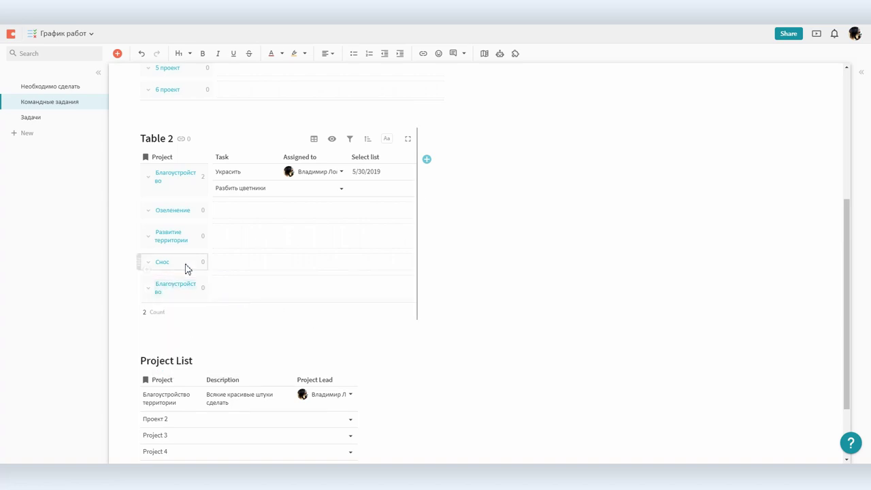
- Set Сумма as the display column of the Задачи table and return to Table 2 in the Командные задания section
click(36, 120)
mouse_move(161, 153)
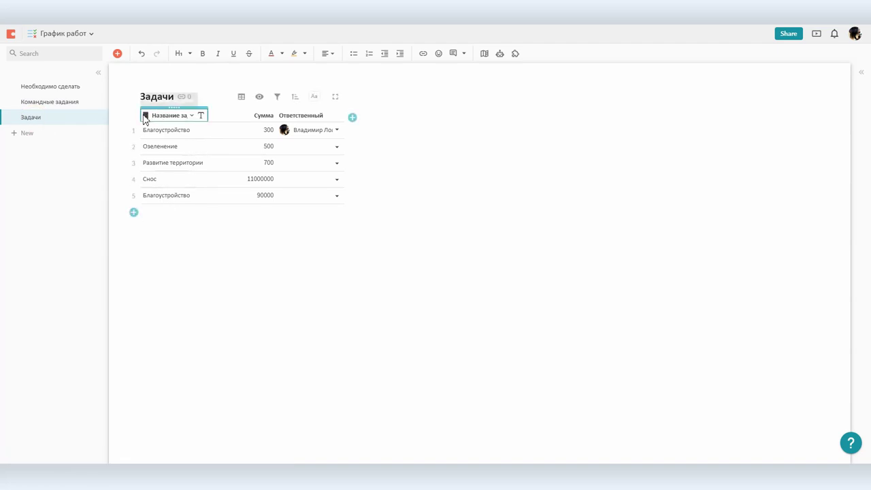
mouse_move(144, 120)
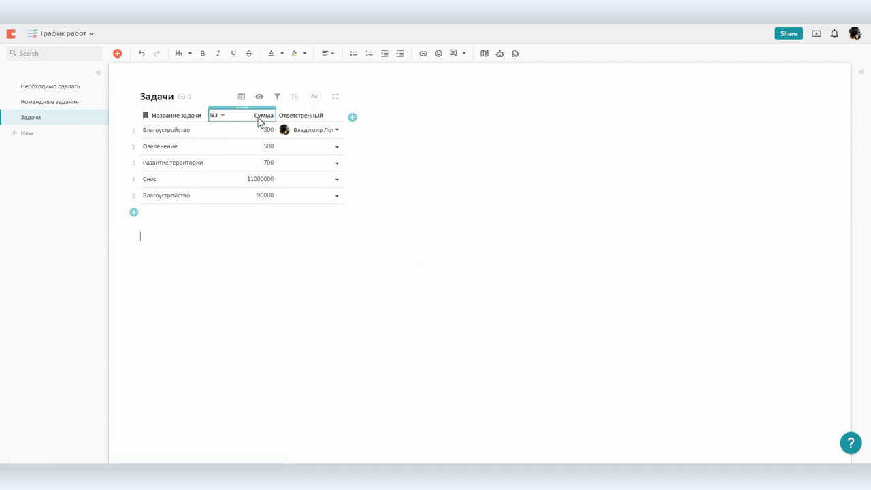
right_click(258, 122)
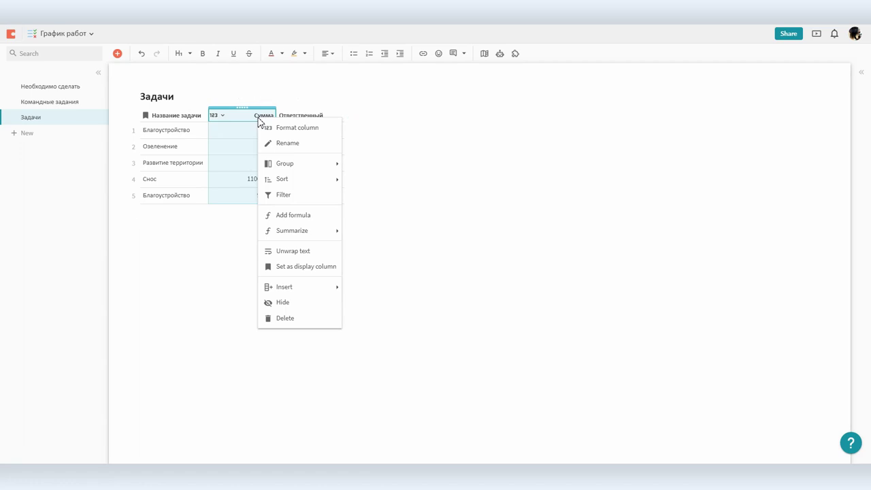
click(310, 269)
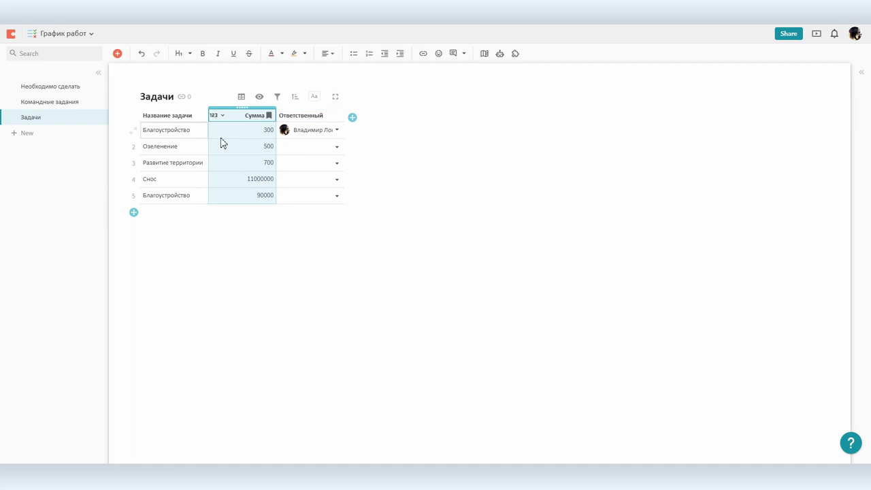
click(58, 104)
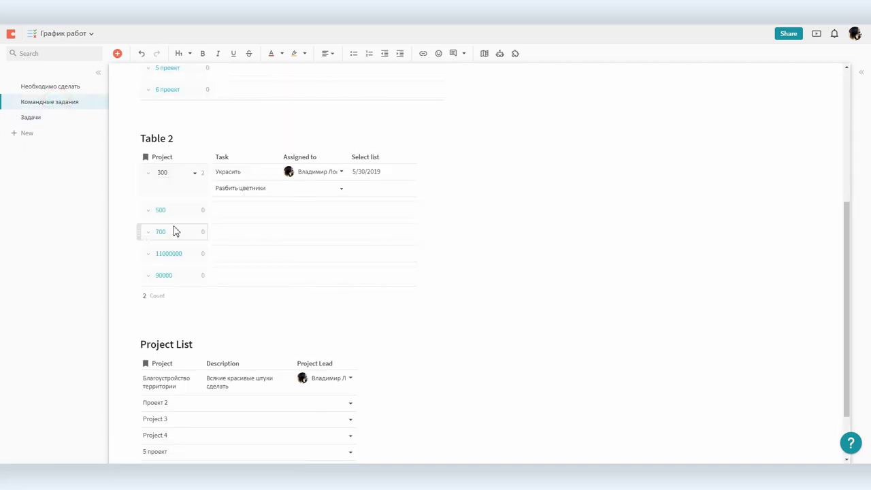